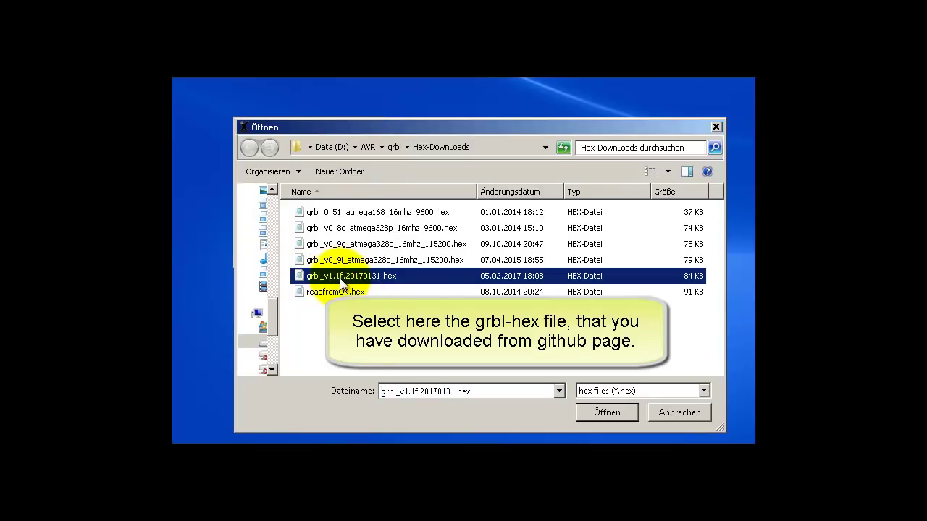
Step: Load grbl_v1.1f.20170131.hex, choose Uno(ATmega328) as the device and COM16 as the port, and upload the firmware to the Arduino
click(607, 412)
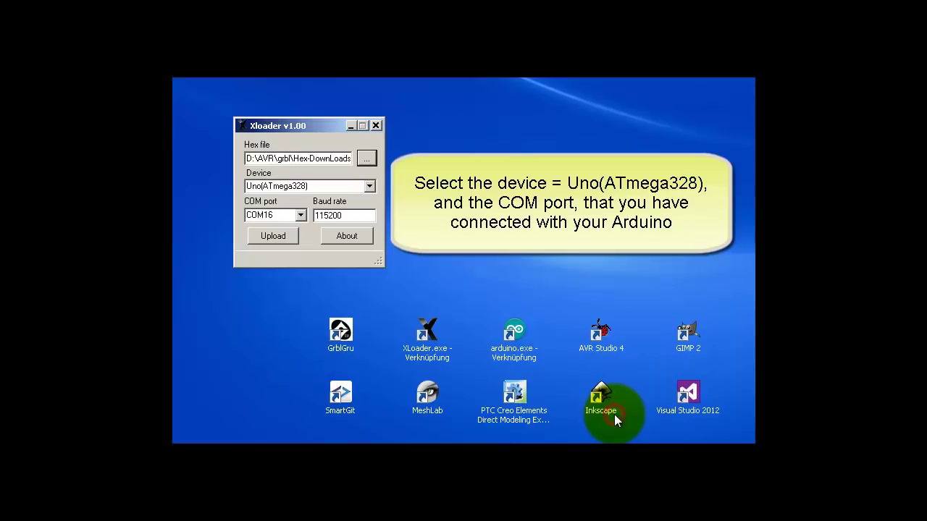
click(368, 187)
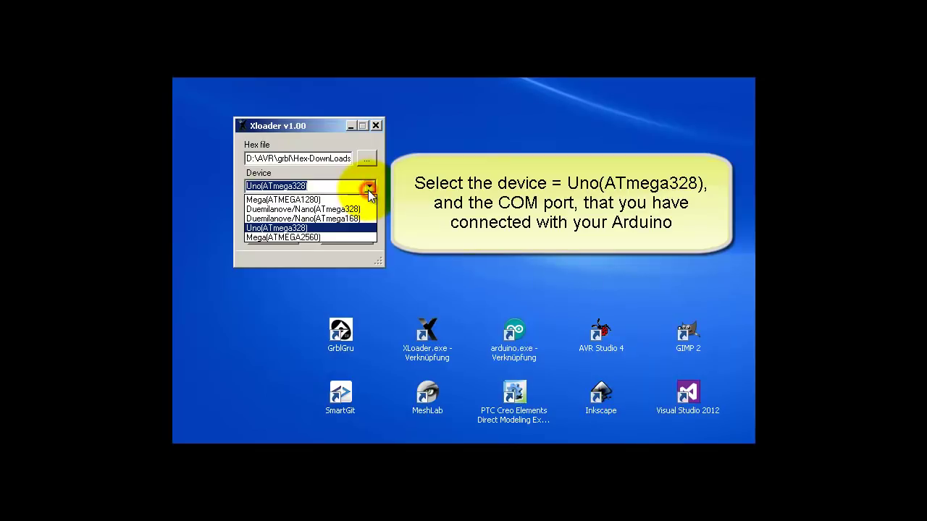
click(344, 228)
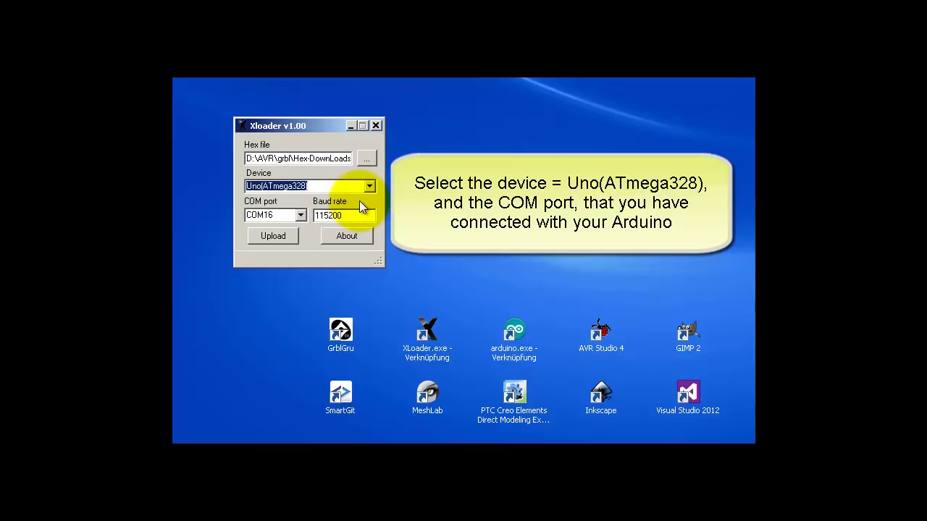
click(300, 216)
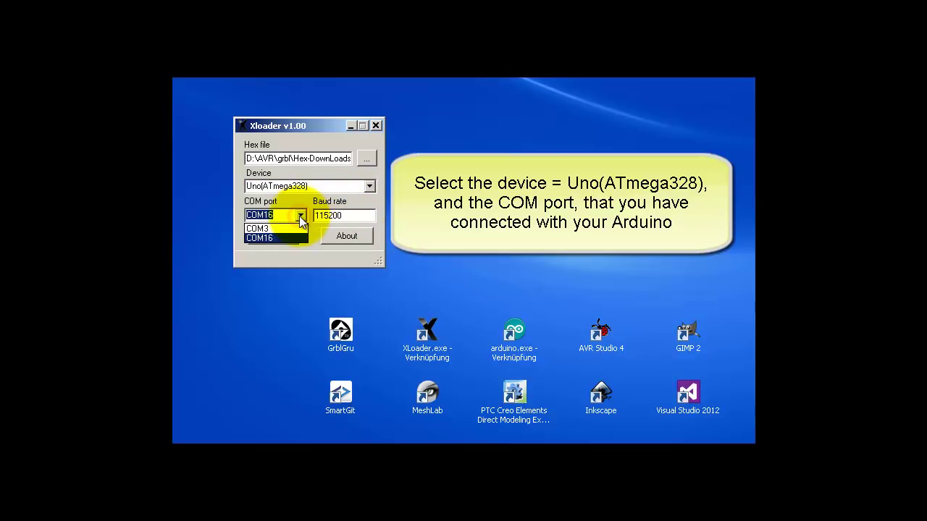
click(293, 237)
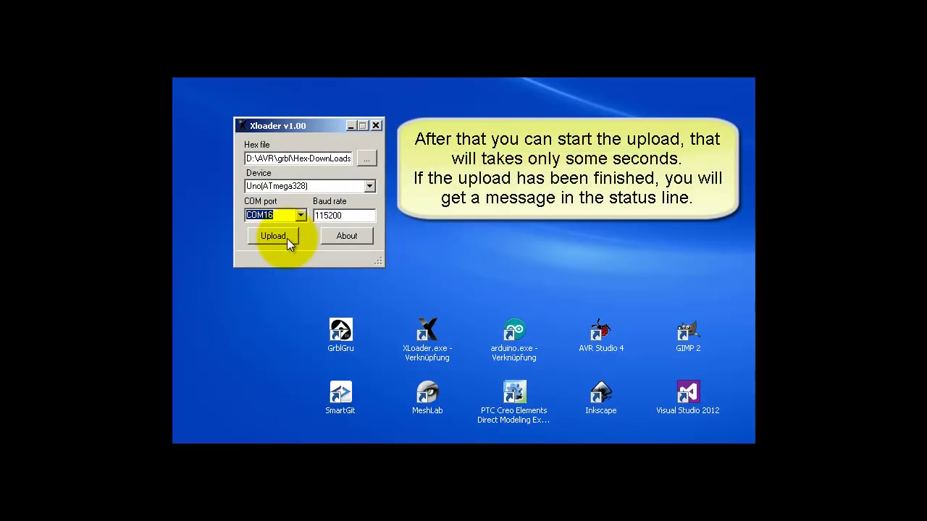
click(287, 238)
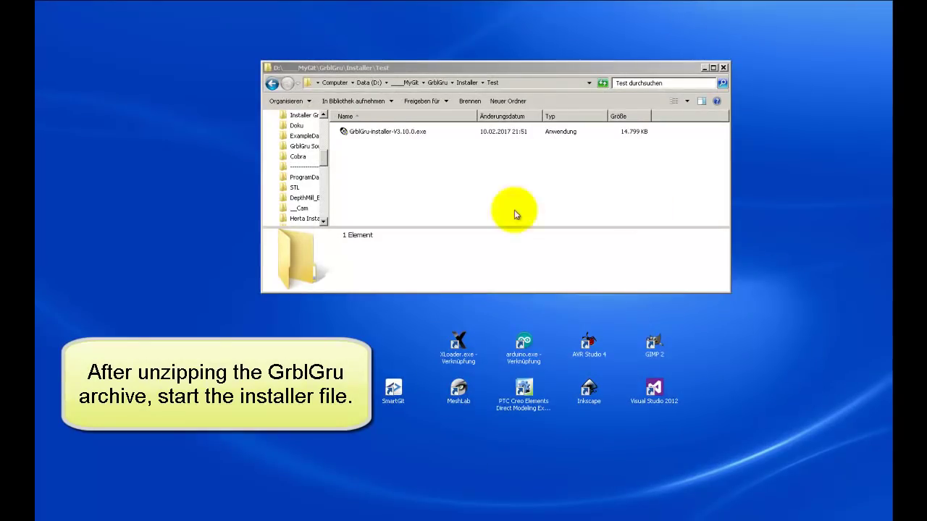
Step: Start GrblGru-installer-V3.10.0.exe, close the folder window behind it and move the setup dialog higher on the desktop
click(389, 133)
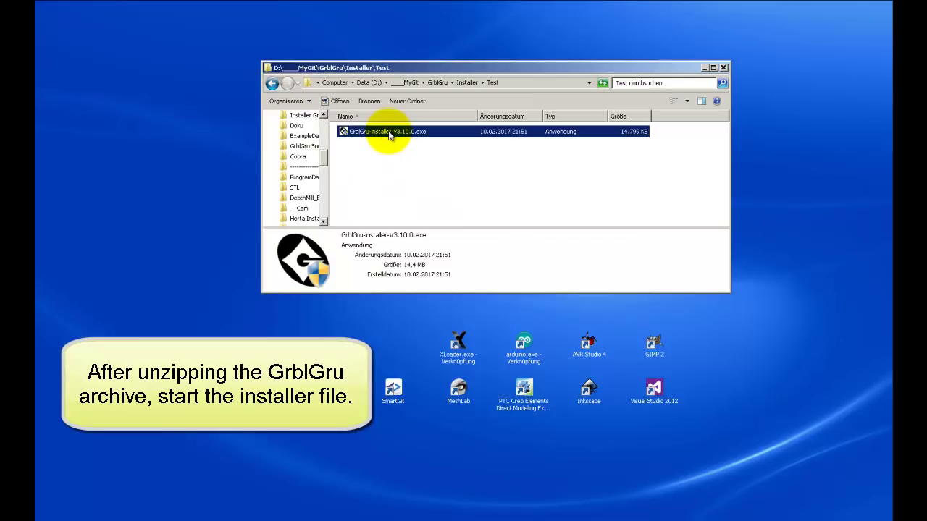
double_click(389, 133)
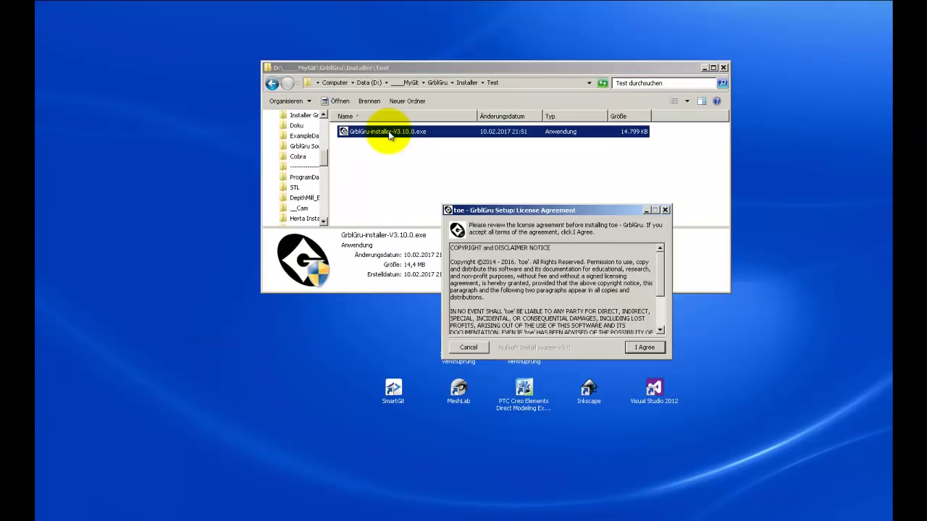
click(723, 69)
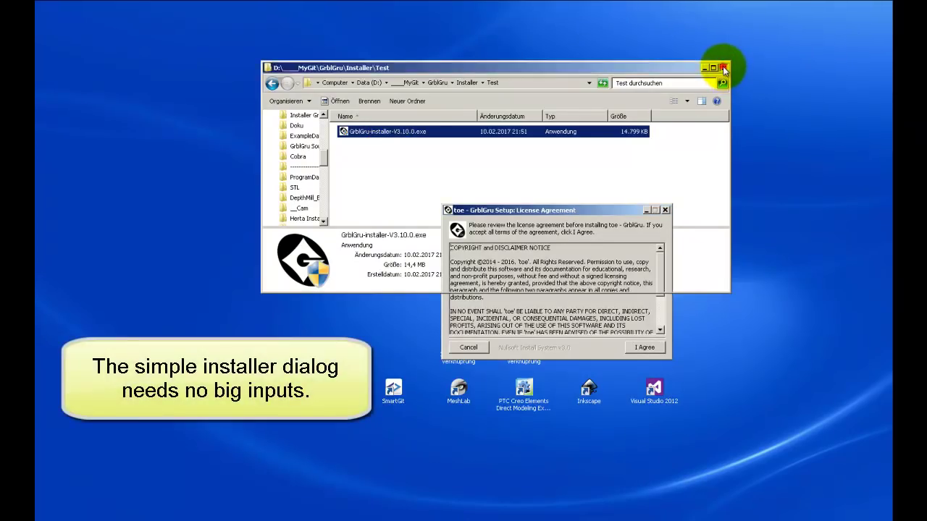
drag(598, 212, 605, 160)
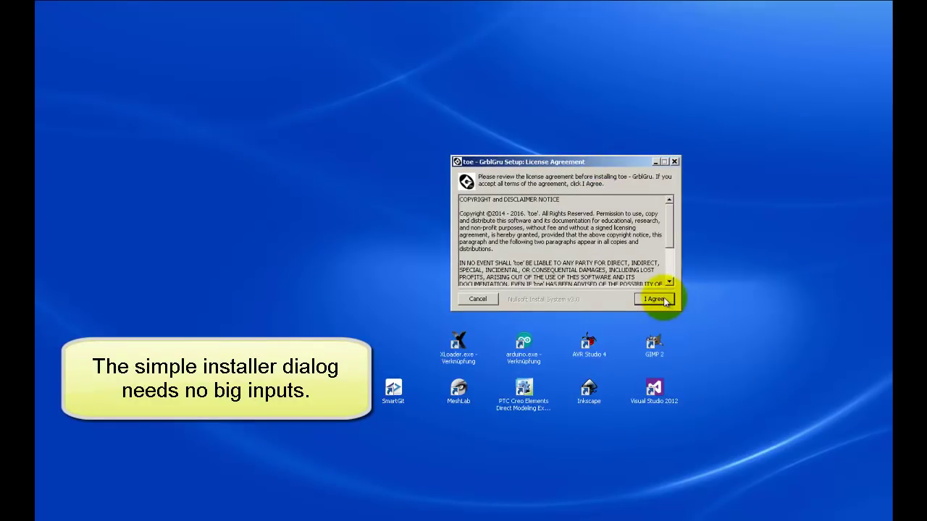
Step: Accept the license and install GrblGru into C:\Program Files (x86)\toe\GrblGru, agreeing to clean its AppData folder, and finish the setup
click(654, 300)
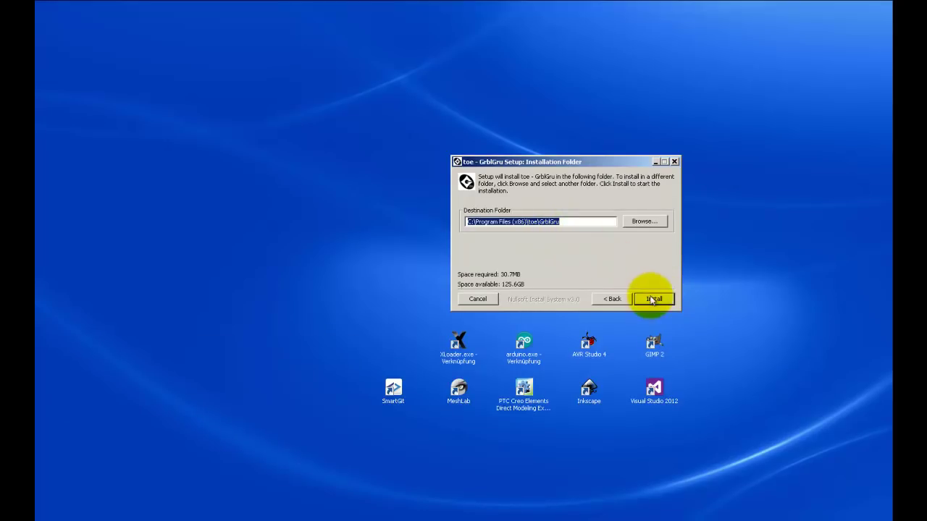
click(652, 298)
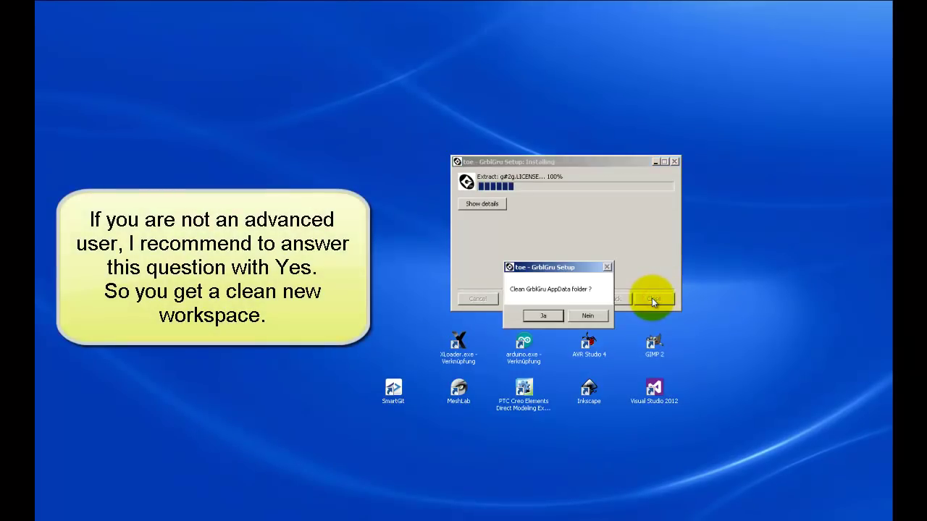
click(545, 316)
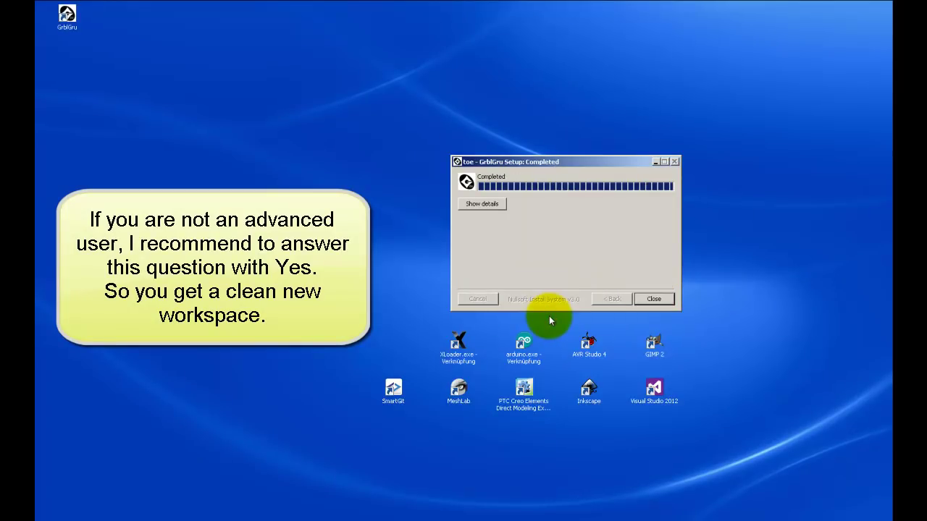
click(655, 298)
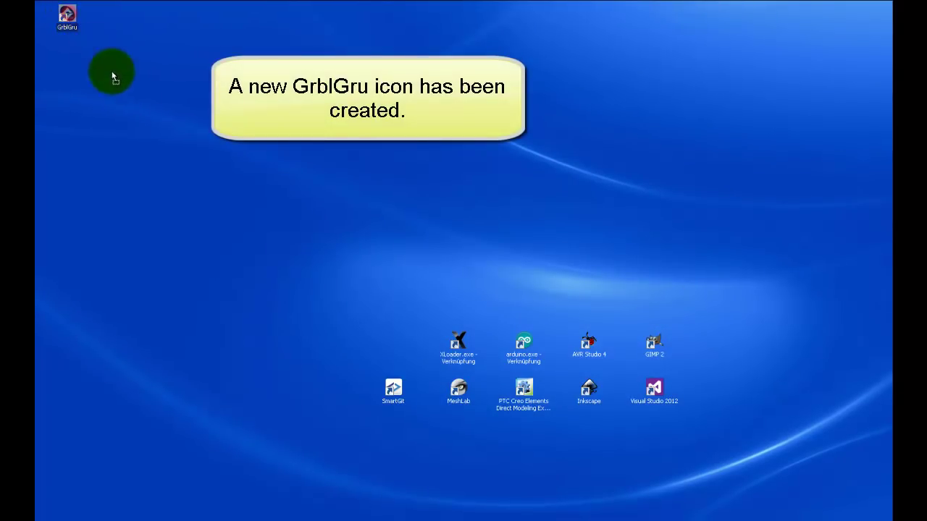
Step: Place the GrblGru desktop icon above SmartGit, launch GrblGru and acknowledge the list of copied files
drag(290, 267, 399, 349)
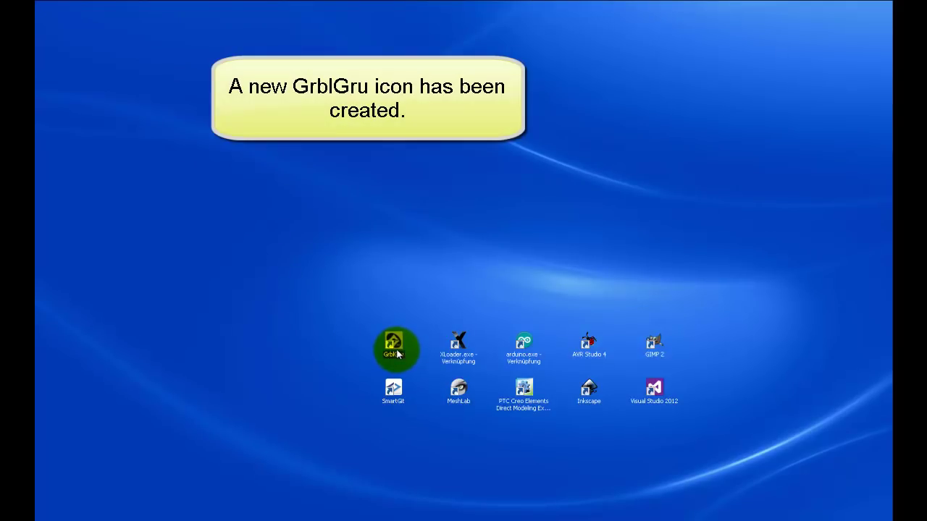
double_click(399, 348)
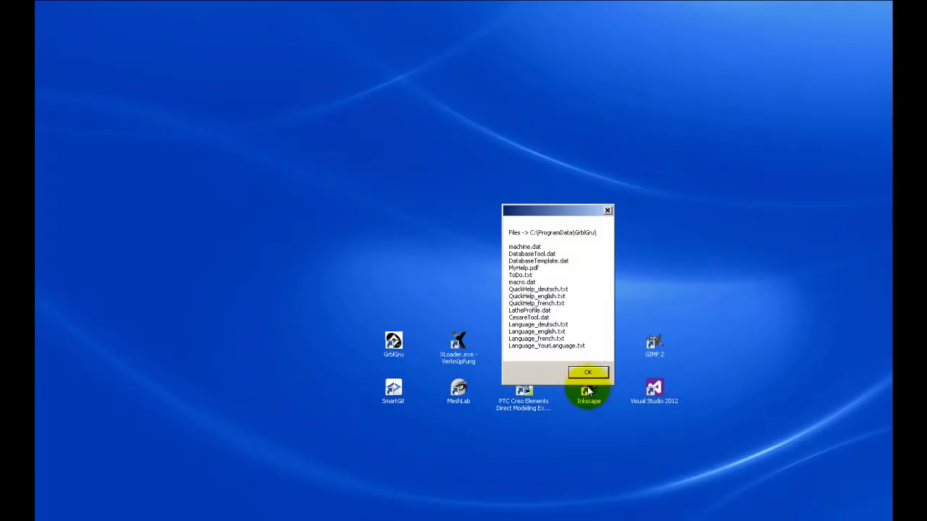
click(587, 372)
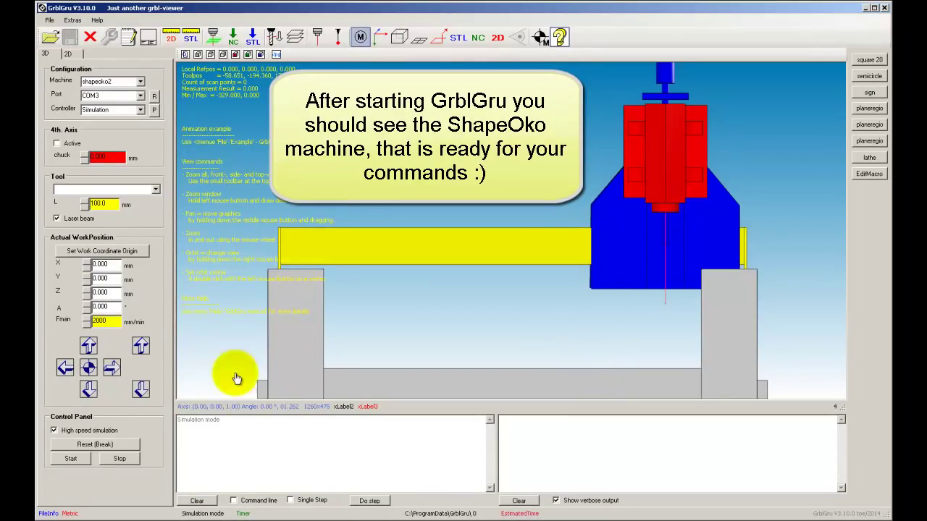
Step: Jog the simulated shapeoko2 machine in the negative X direction
click(64, 368)
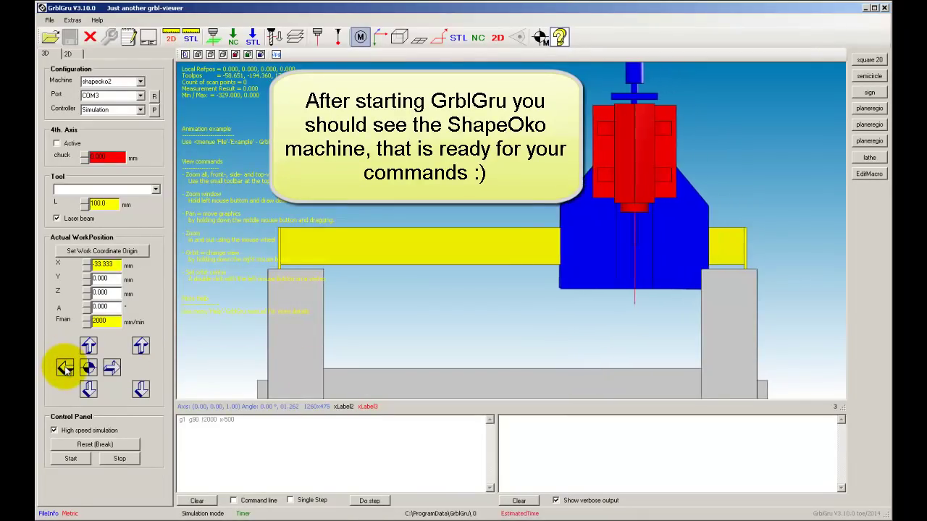
right_drag(590, 338, 714, 341)
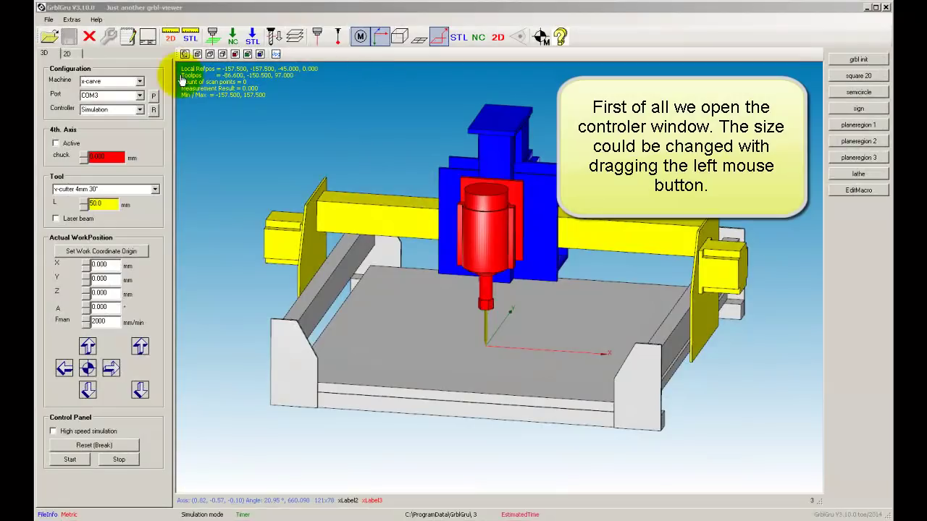
Step: Open the controller window and enlarge it upward so it takes up most of the 3D view's height
click(148, 37)
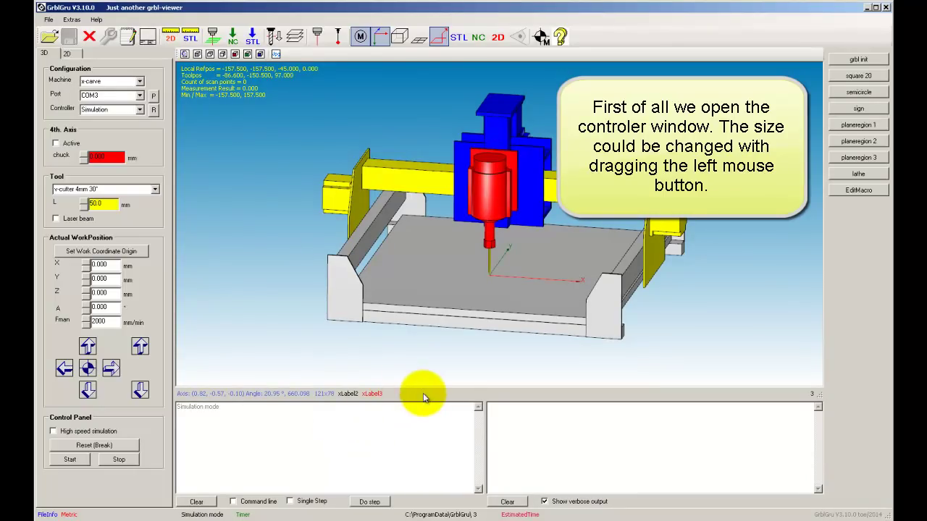
drag(432, 398, 441, 180)
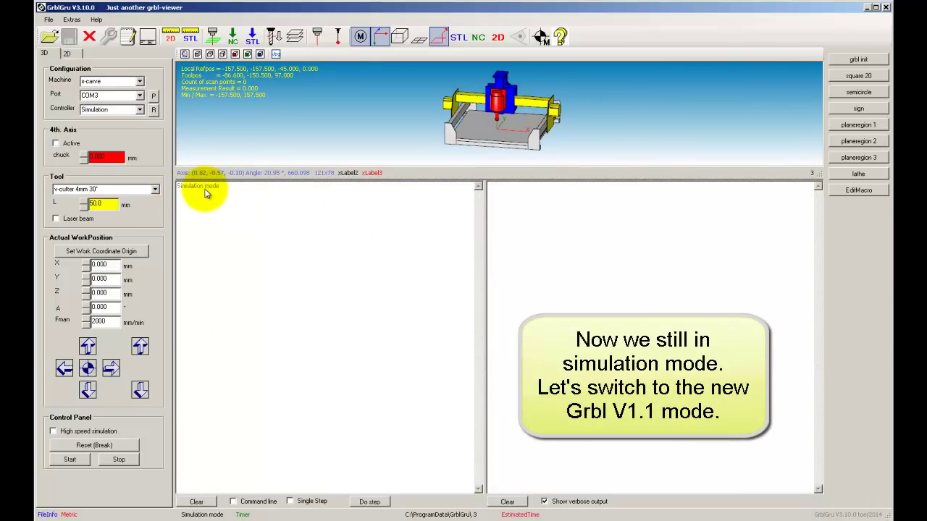
Step: Switch the controller from simulation to GRBL V1.x and connect it through port COM16
click(141, 112)
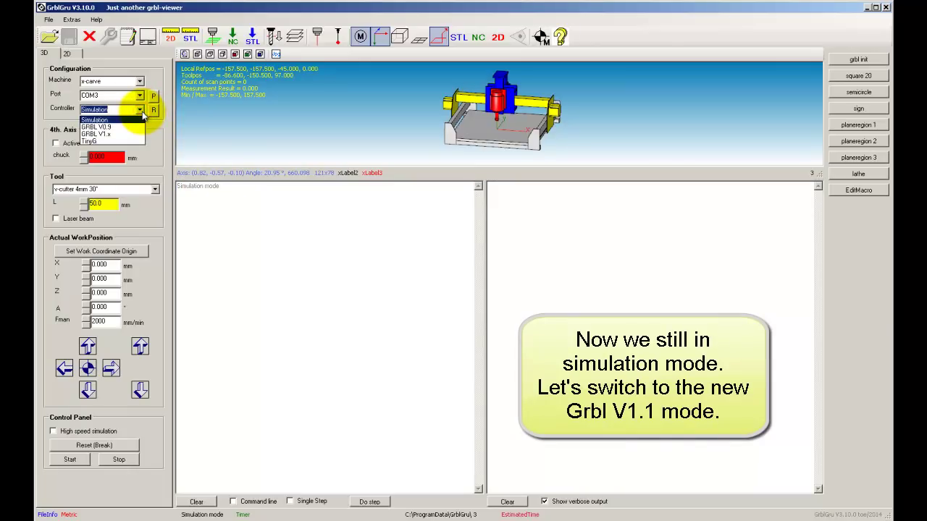
click(111, 135)
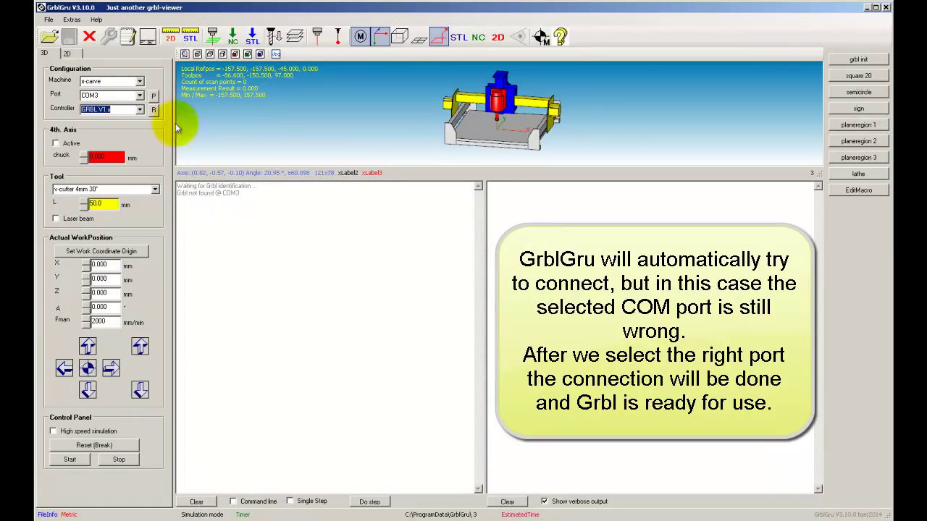
click(140, 96)
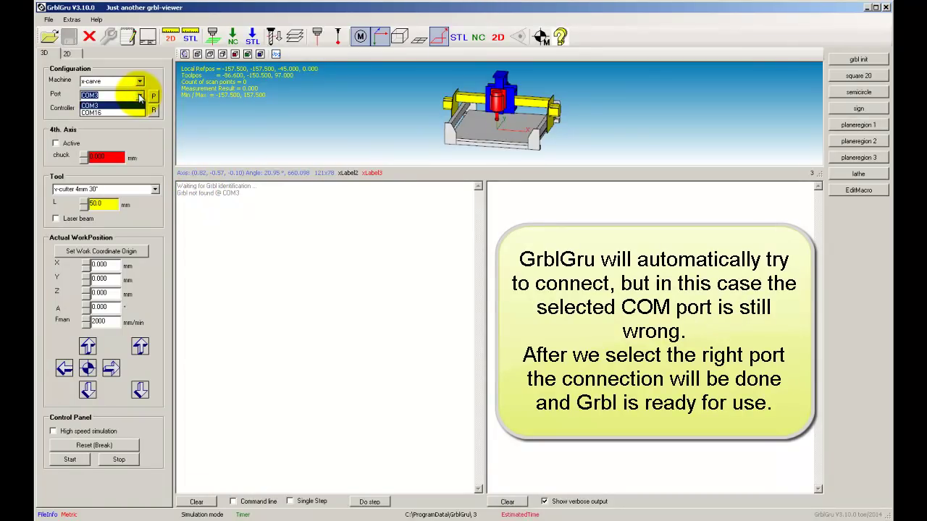
click(137, 113)
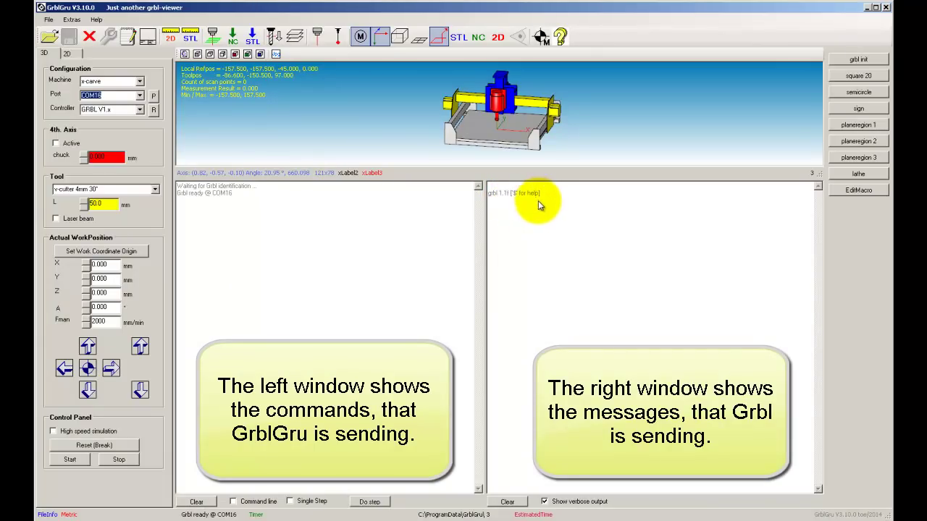
Step: Enable command line mode for the controller window and send the help command $ to Grbl
click(233, 503)
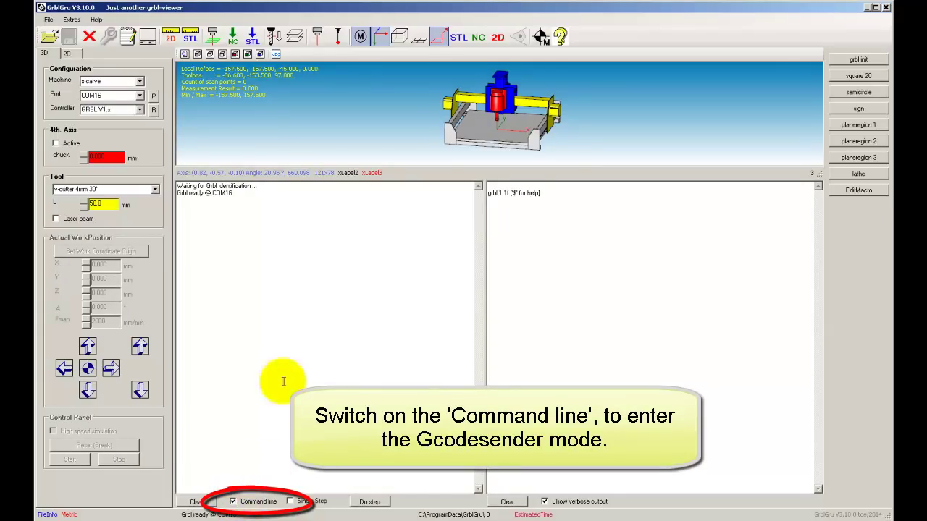
click(246, 215)
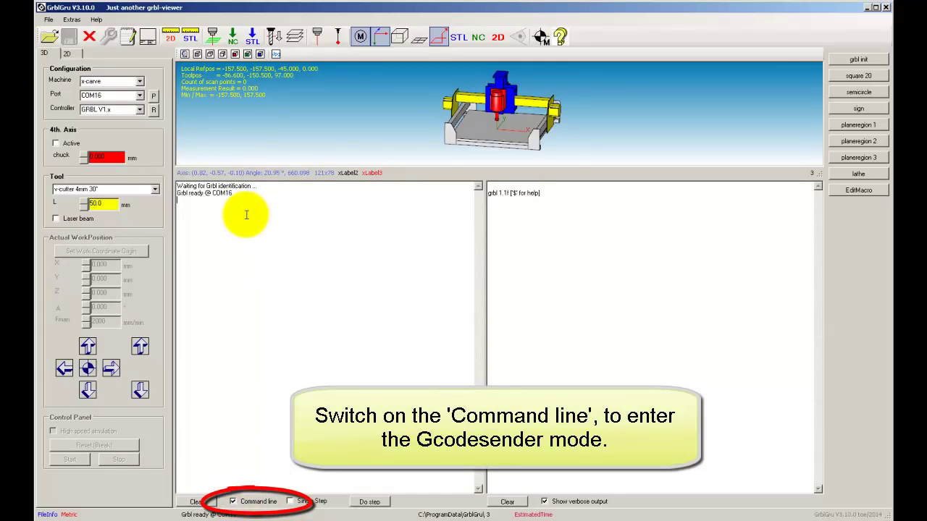
text($)
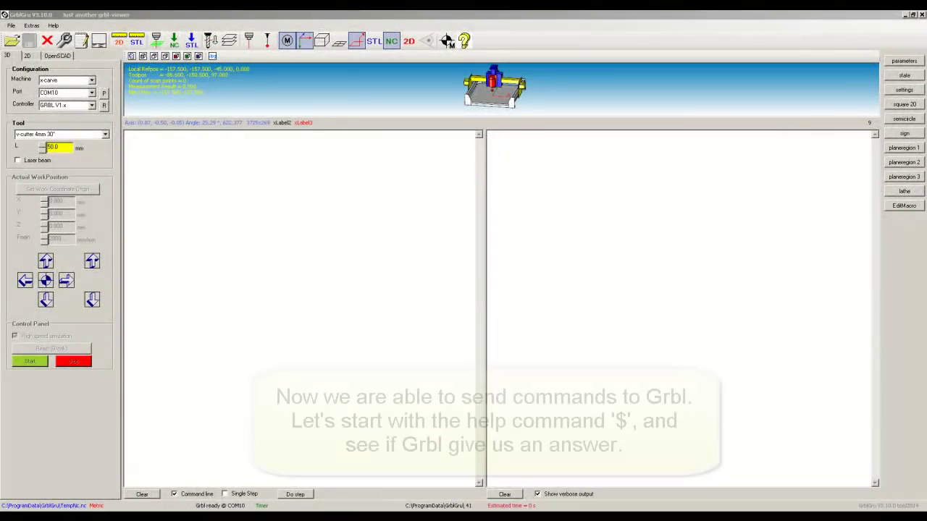
click(169, 186)
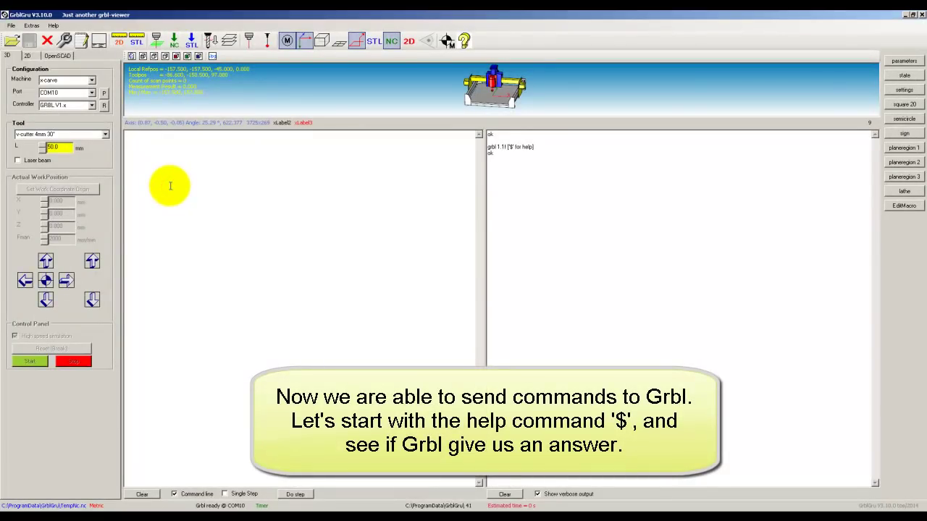
text($)
key(Return)
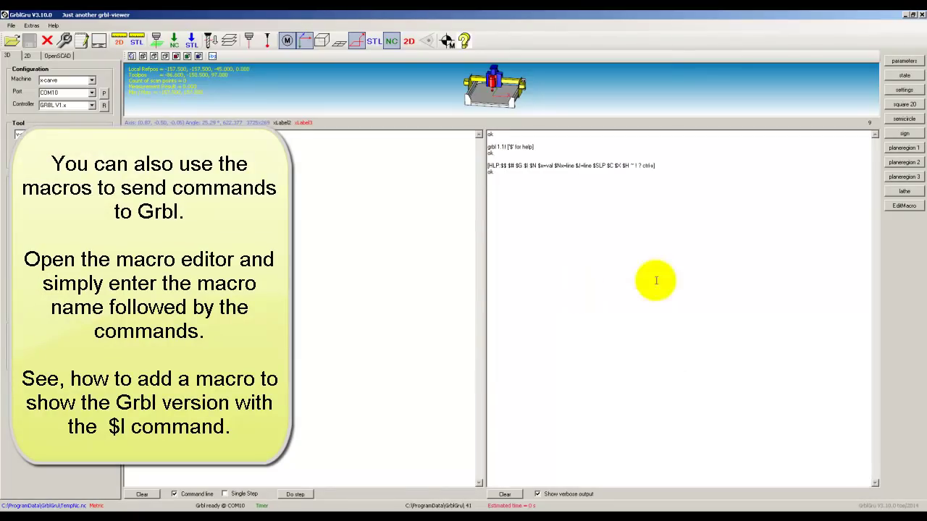
Step: Add a [Version] macro with the command $I at the beginning of macro.dat and save the file
click(904, 206)
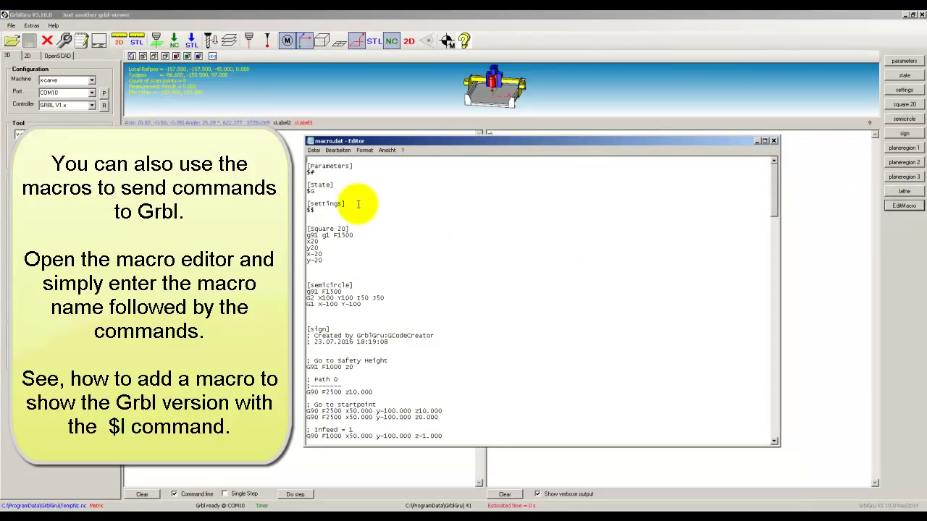
key(Return)
key(Return)
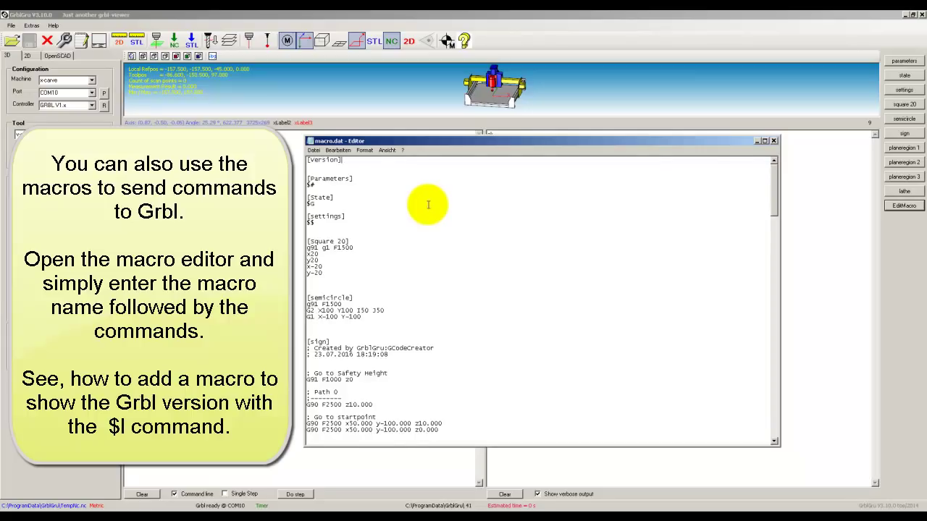
key(Return)
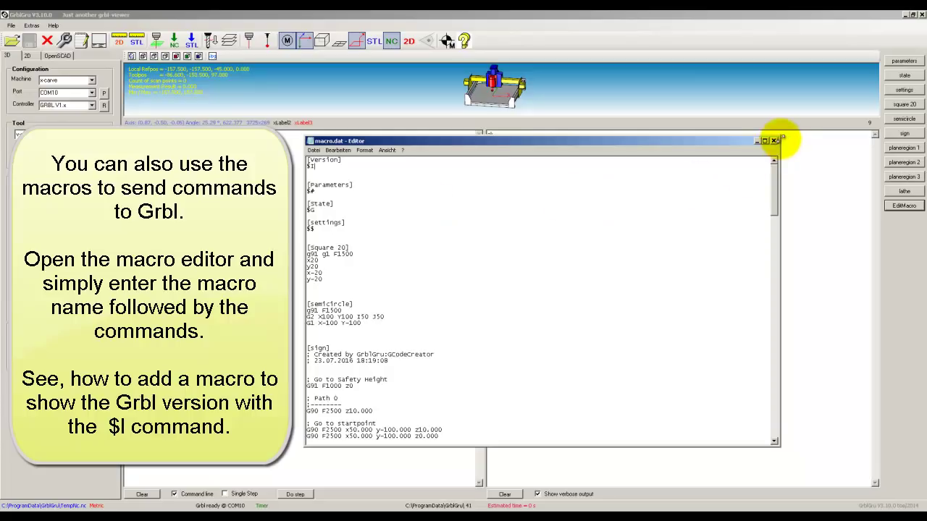
click(774, 141)
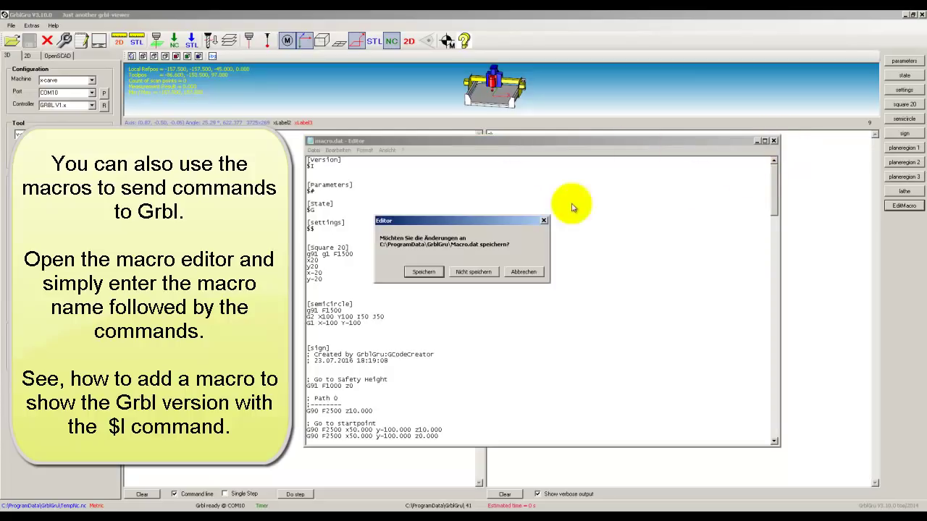
click(426, 273)
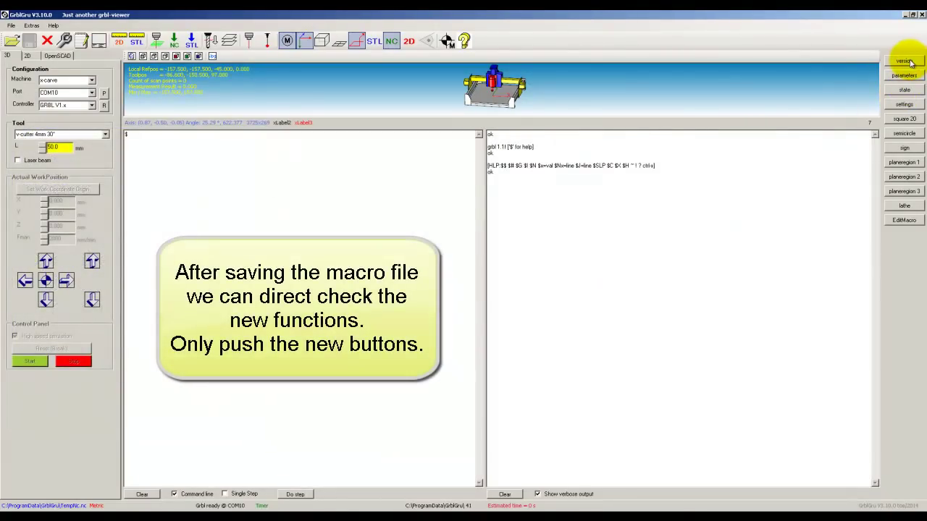
Step: Run the version, parameters and state macros to read Grbl's replies, clearing the output window between queries
click(352, 182)
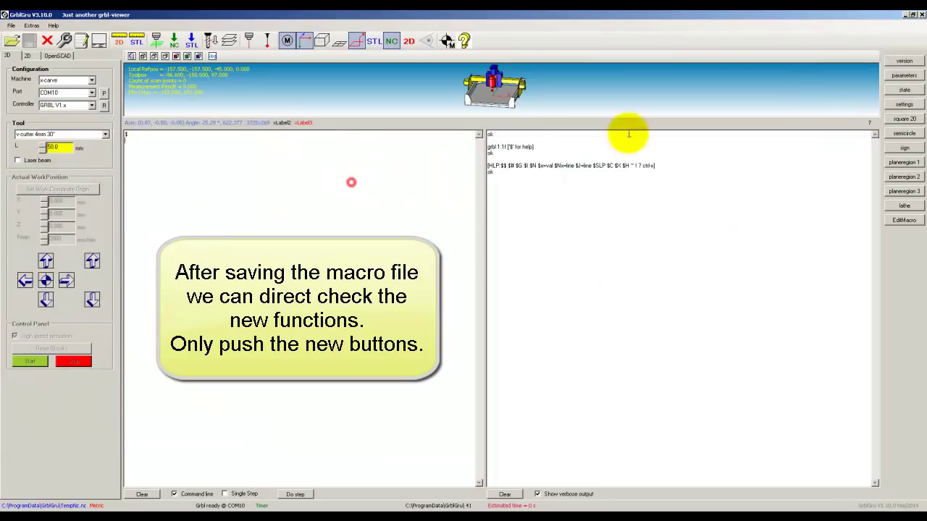
click(904, 62)
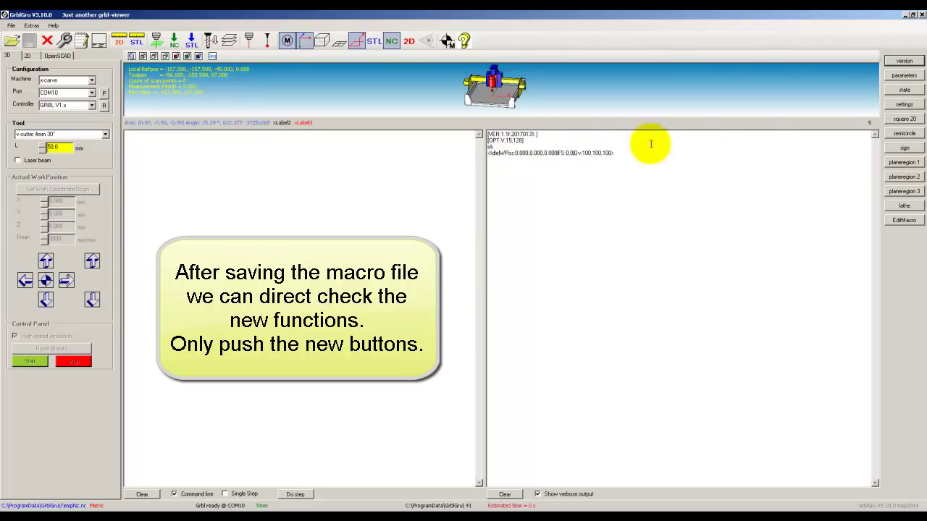
click(903, 75)
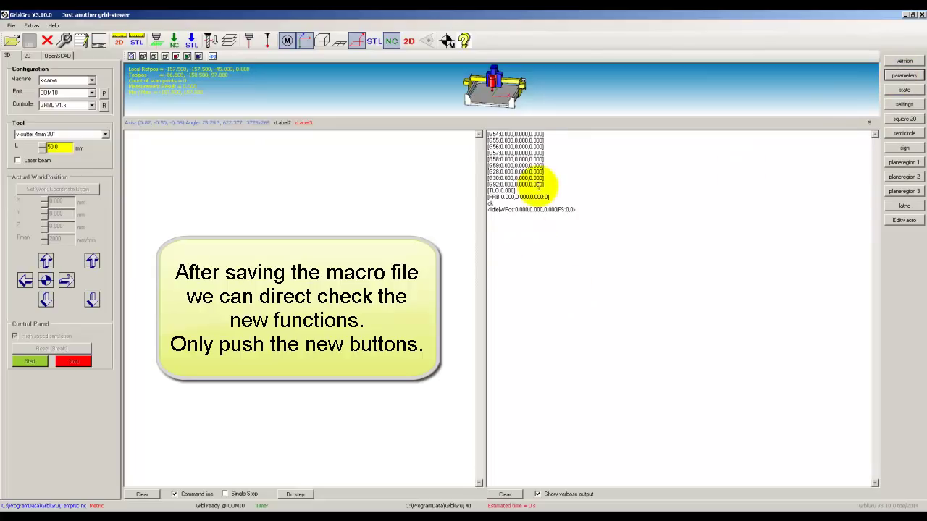
click(505, 494)
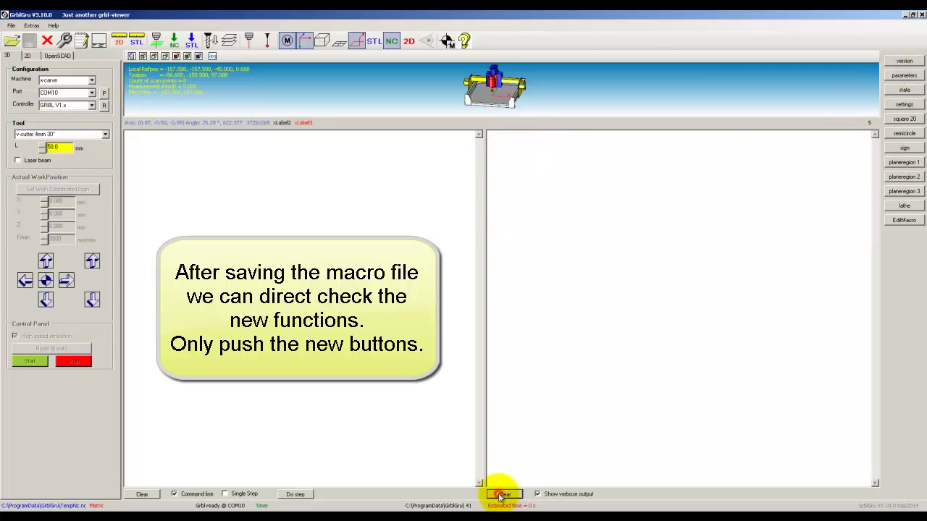
click(906, 90)
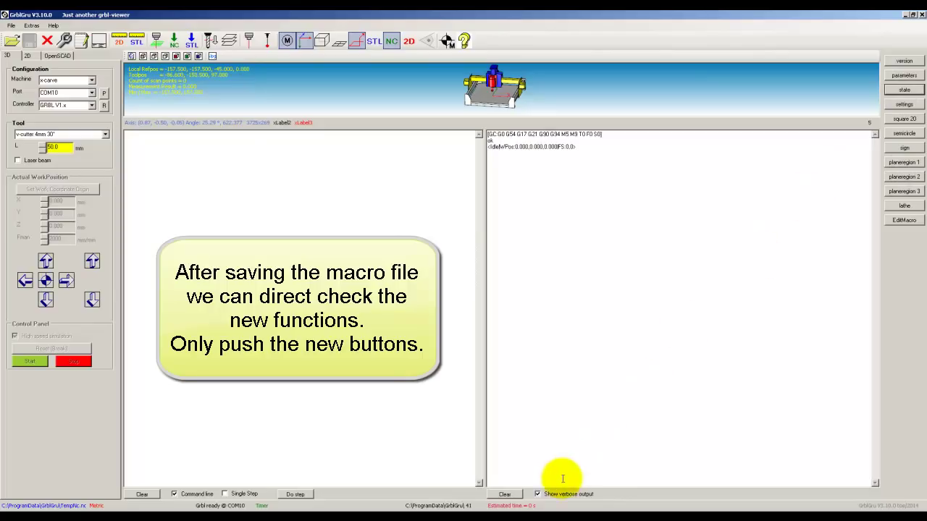
click(507, 495)
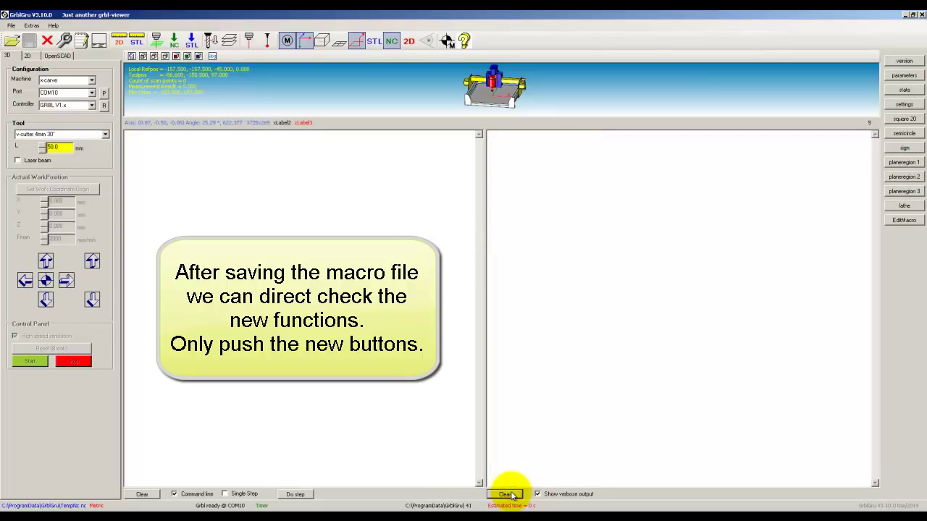
Step: List the Grbl settings with the settings macro and set parameter $100 to 250 from the command line
click(906, 105)
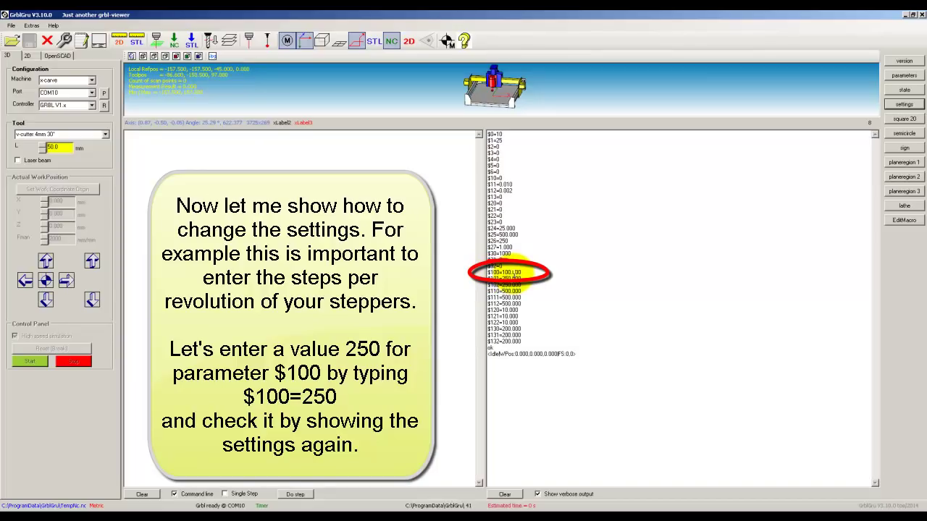
click(148, 147)
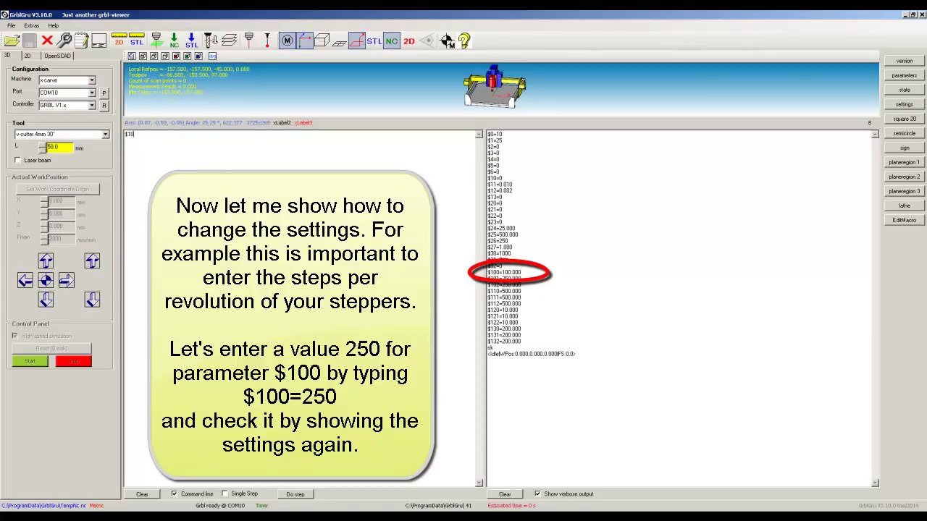
text($100=)
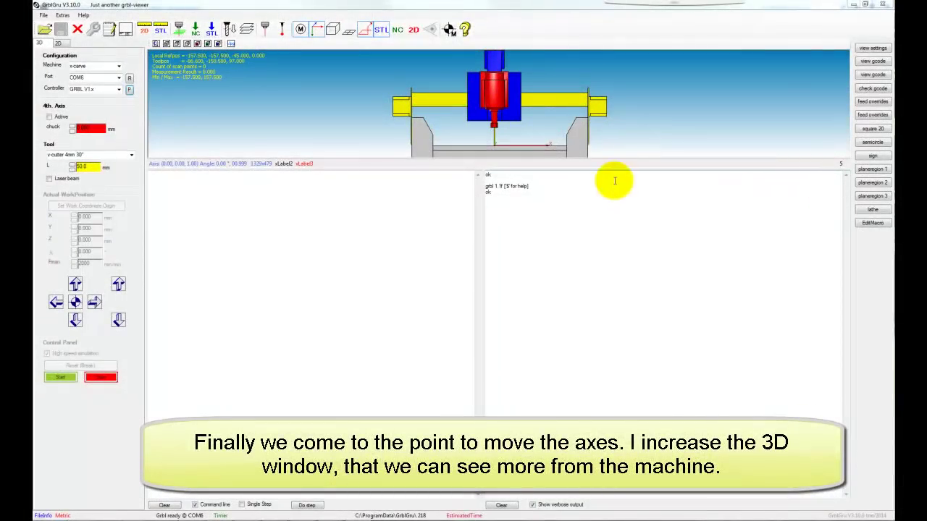
Step: Enlarge the 3D view downward over most of the controller window and show the machine close up at an angle
drag(612, 169, 592, 406)
click(532, 282)
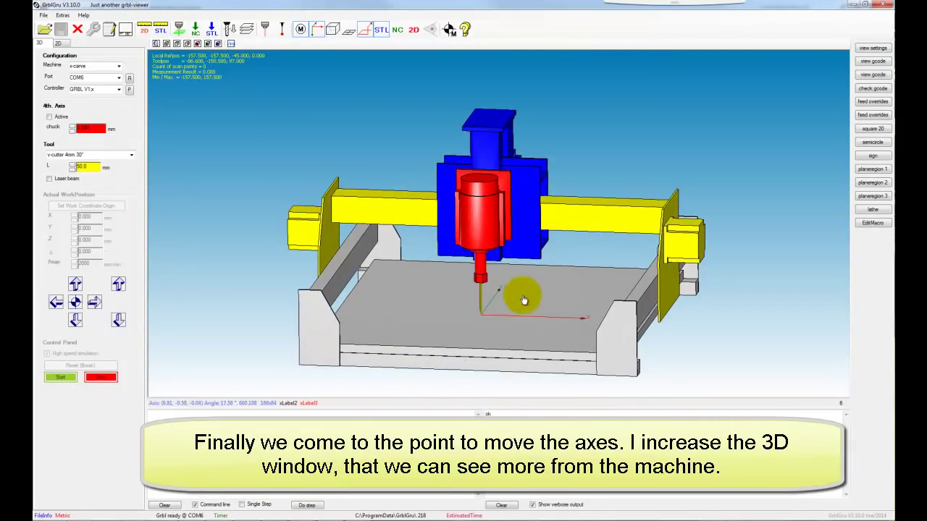
middle_drag(488, 269, 438, 227)
scroll(437, 227, up, 6)
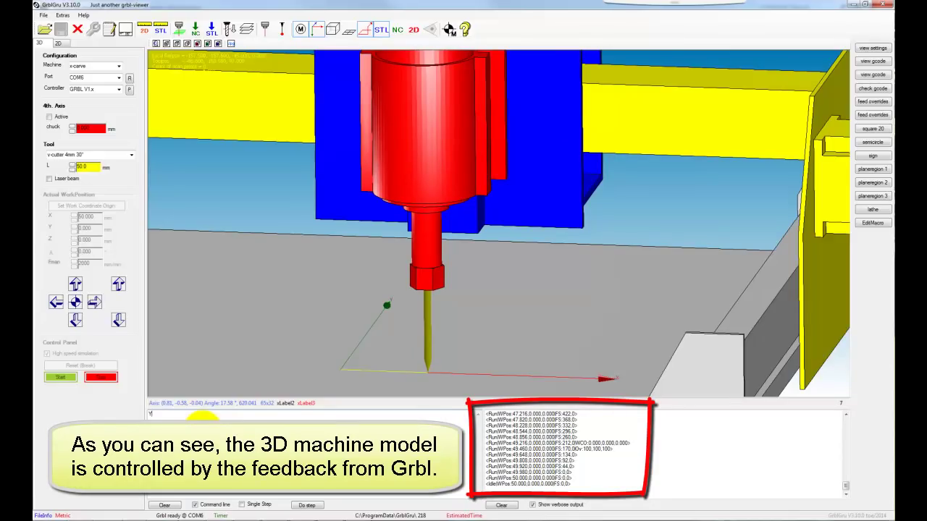
Step: Send axis commands that move the machine along Y to 50 and back to x0 y0
key(Return)
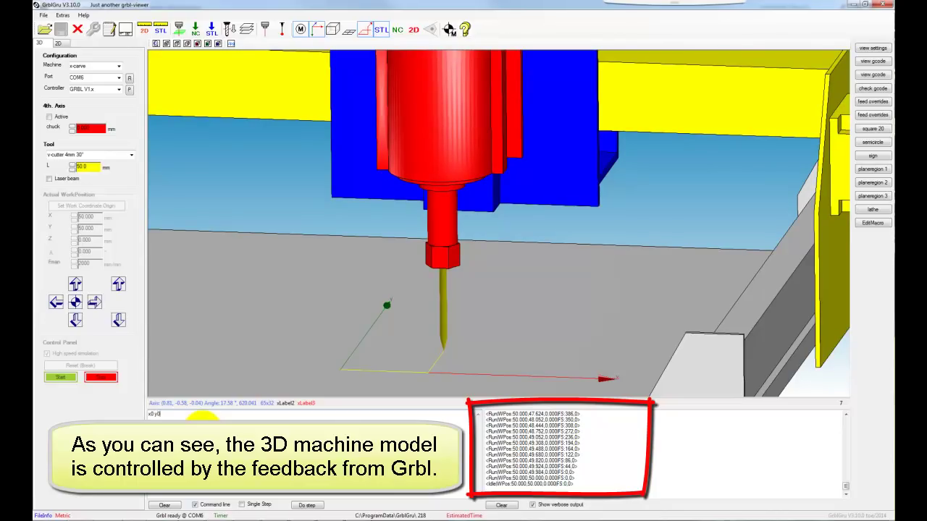
key(Return)
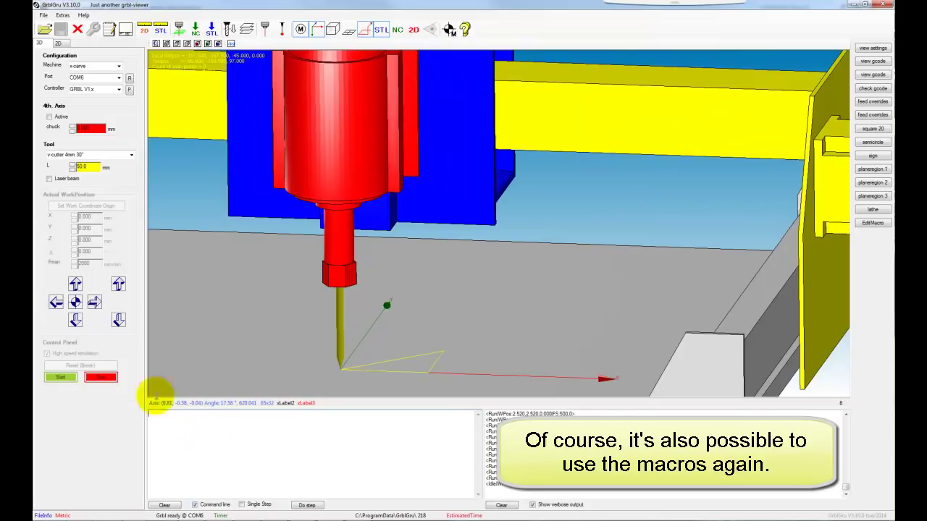
Step: Run the square 20 macro and inspect the traced toolpath close up at the tool tip
drag(289, 280, 459, 368)
drag(496, 310, 518, 292)
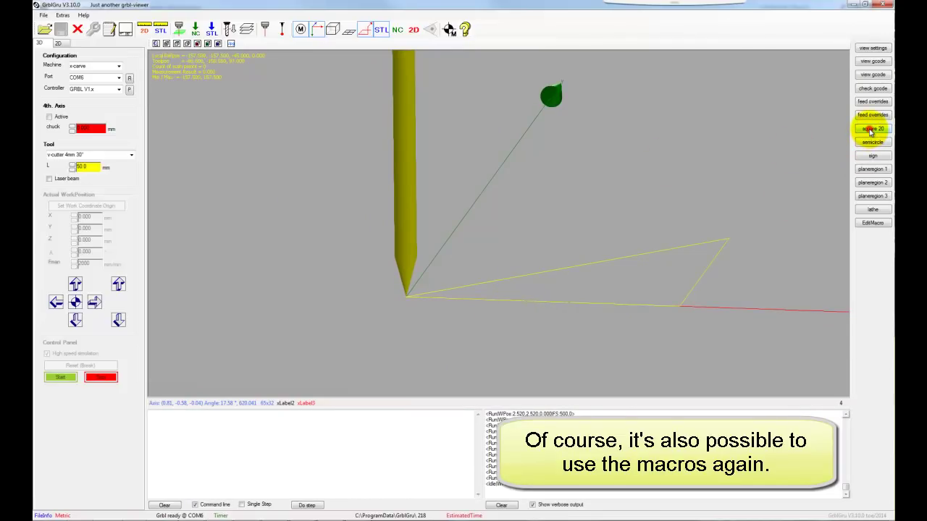
click(871, 130)
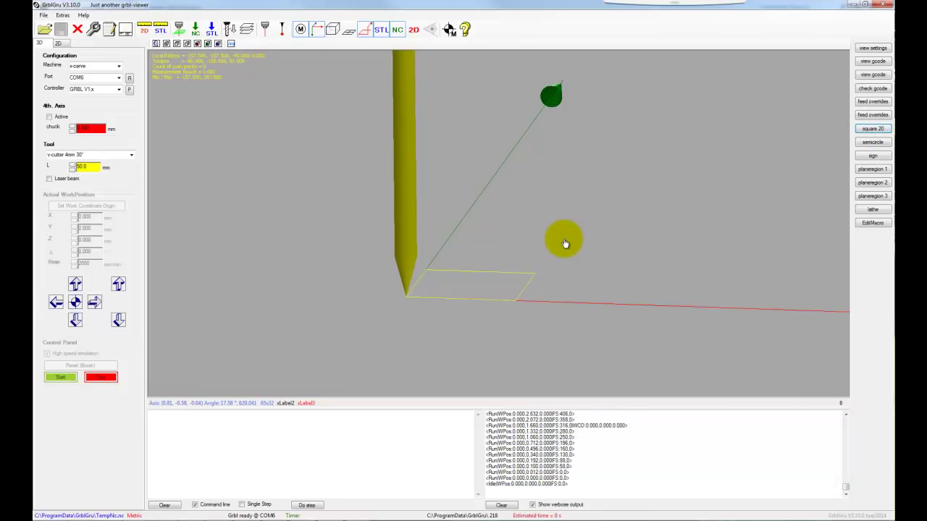
drag(564, 243, 621, 169)
scroll(621, 184, up, 3)
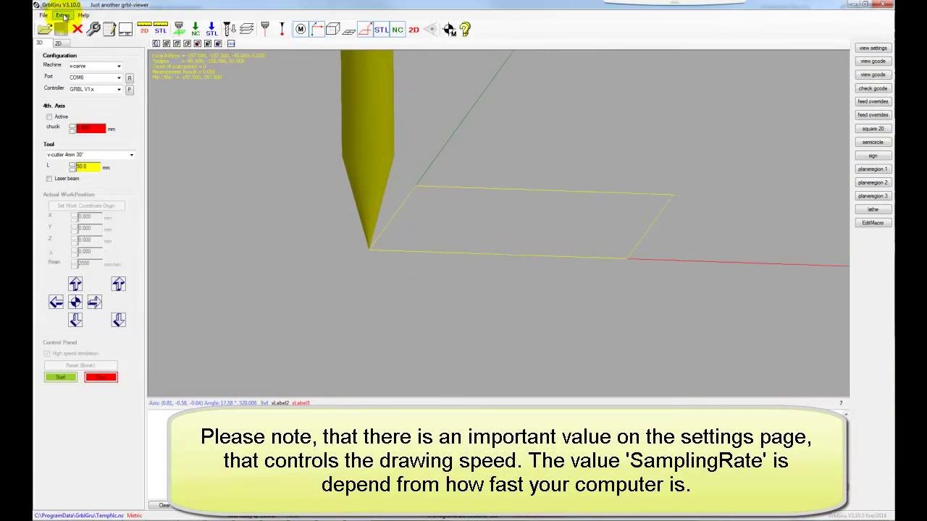
Step: Set the SamplingRate to 200000 in the settings and rerun the square 20 macro after reconnecting Grbl
click(63, 16)
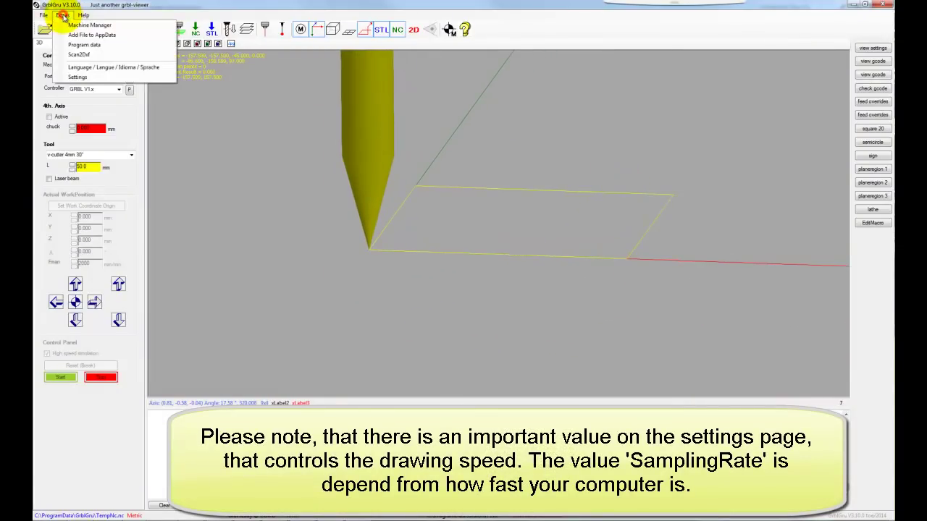
click(78, 76)
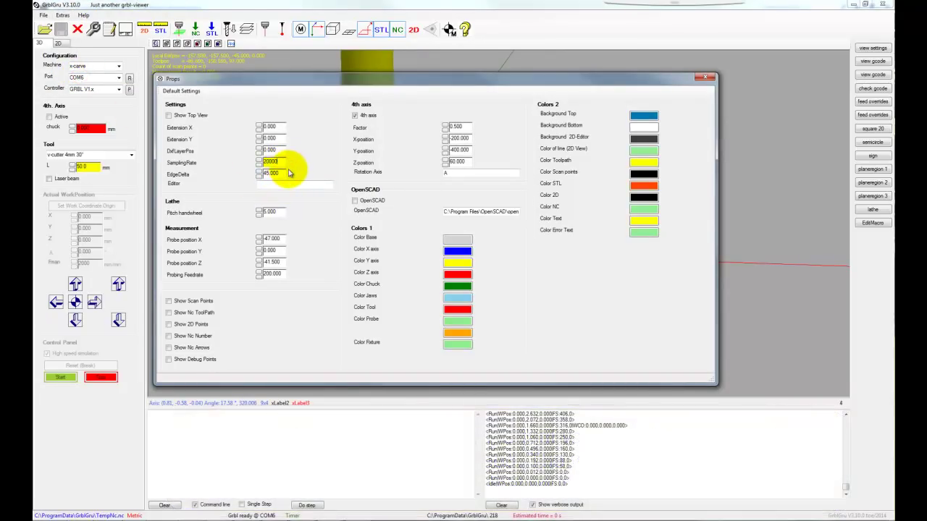
text(0)
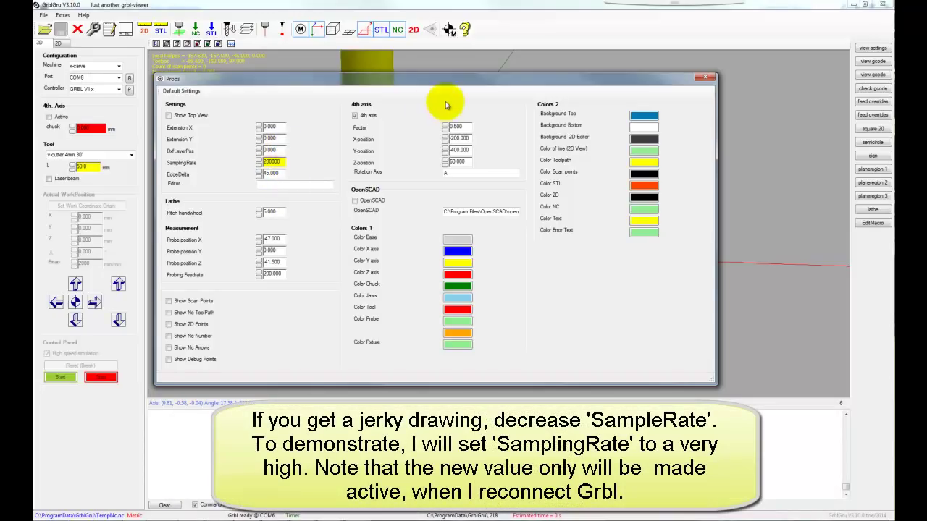
click(701, 78)
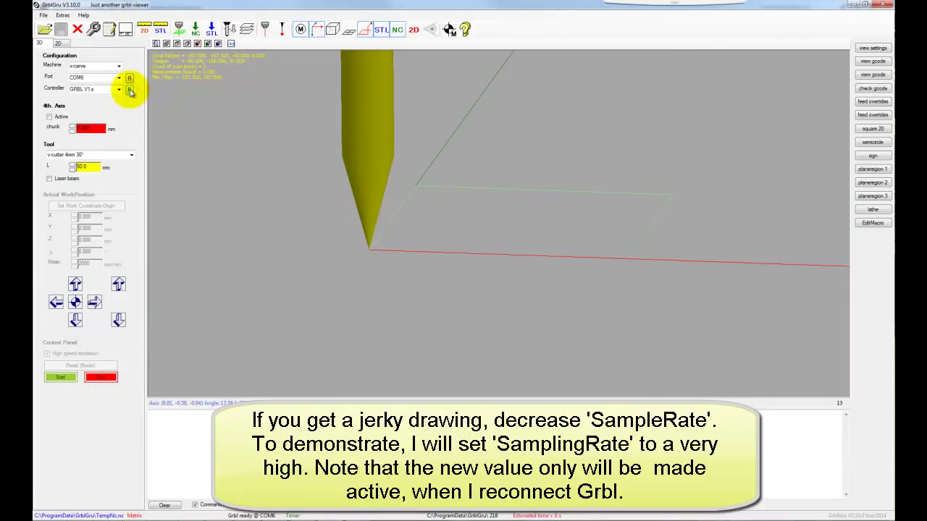
click(877, 130)
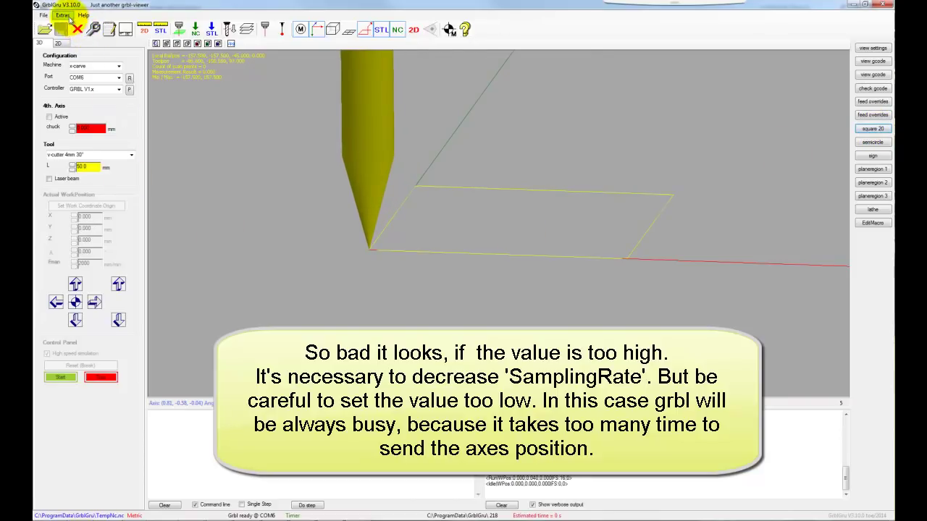
Step: Set the SamplingRate to 20000 in the settings and rerun the square 20 macro after reconnecting Grbl
click(64, 15)
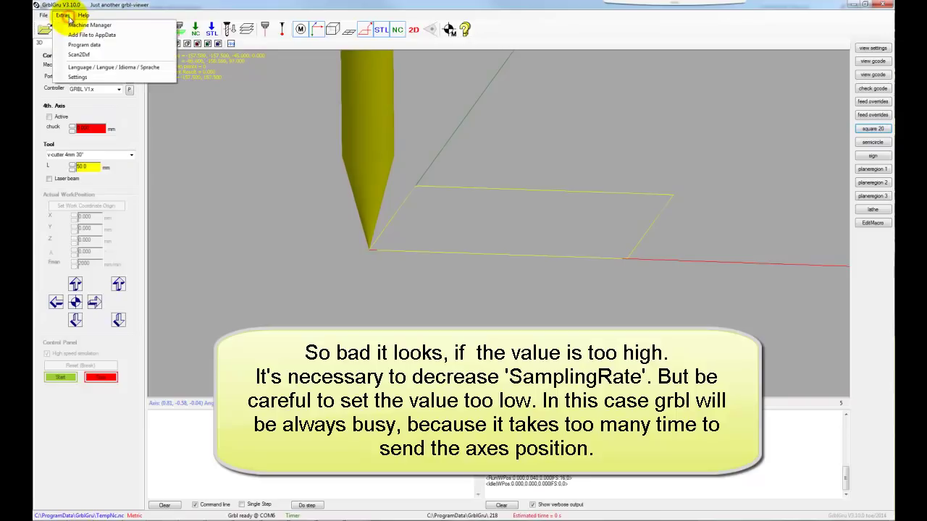
click(87, 76)
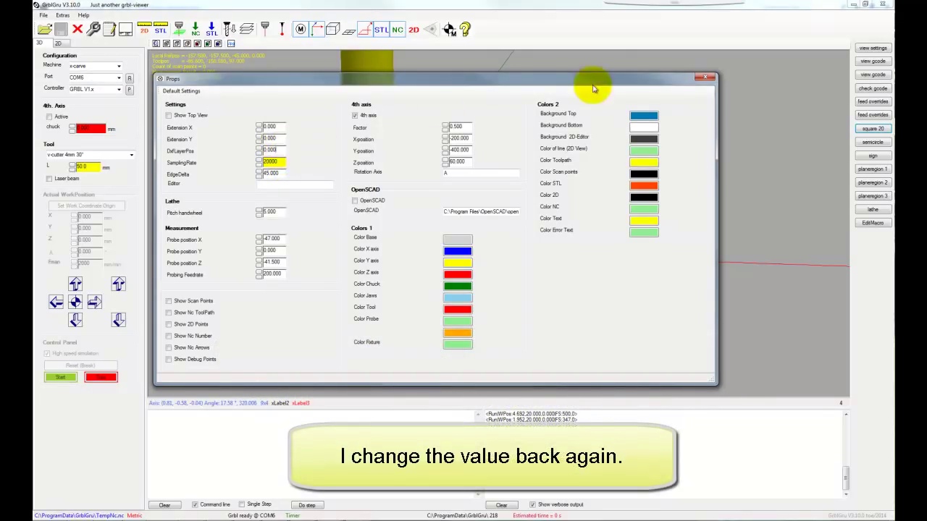
click(706, 77)
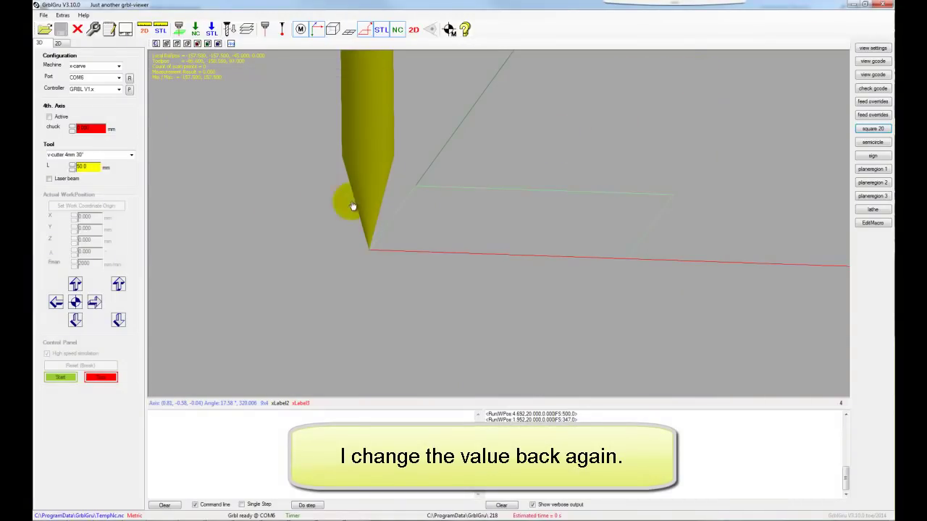
click(130, 91)
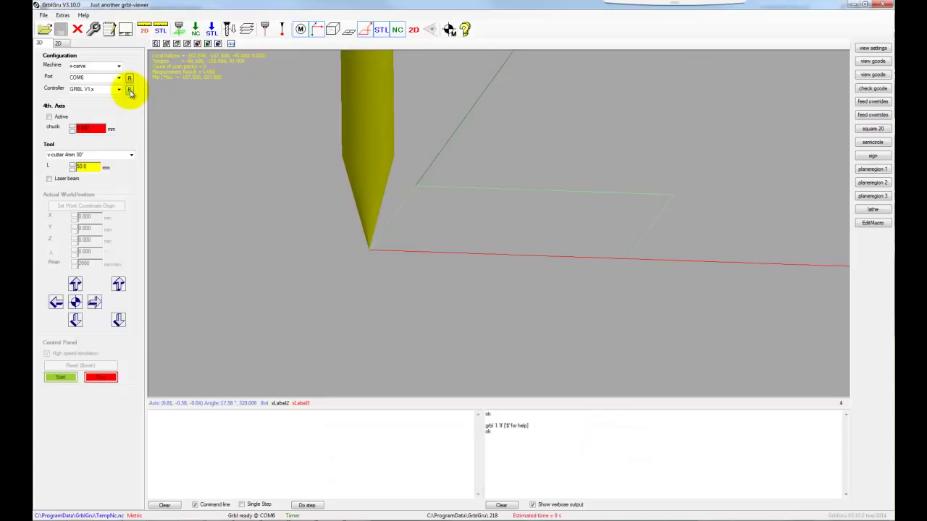
click(873, 129)
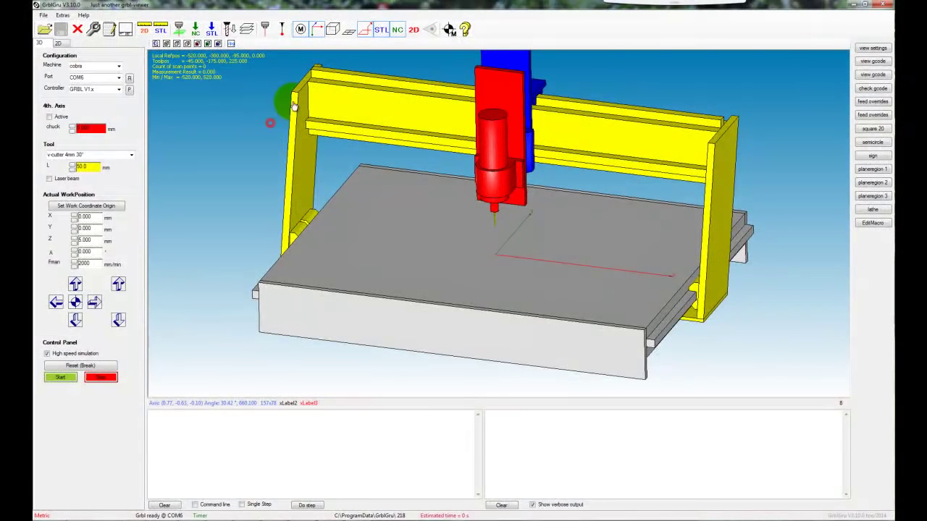
Step: Load the G-code file ExampleGcode.nc from the NC example folder and inspect its toolpath close up
click(45, 15)
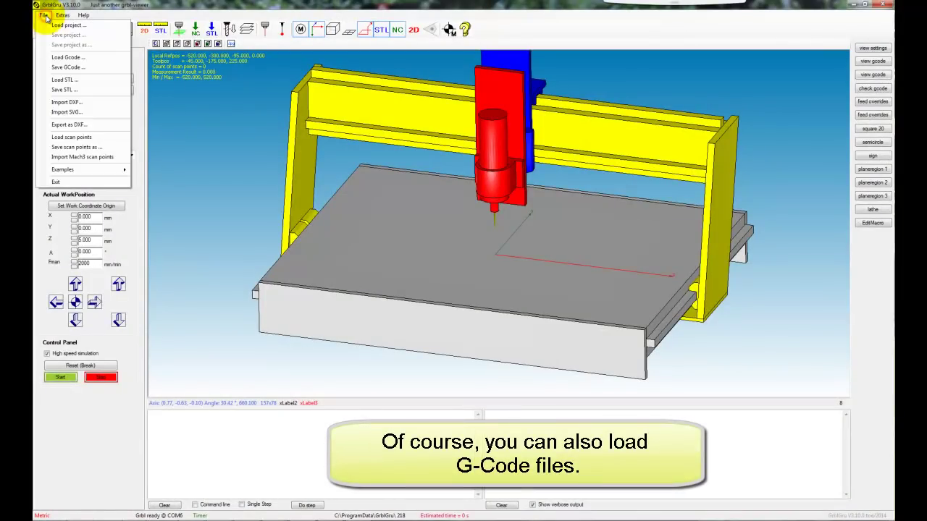
click(75, 61)
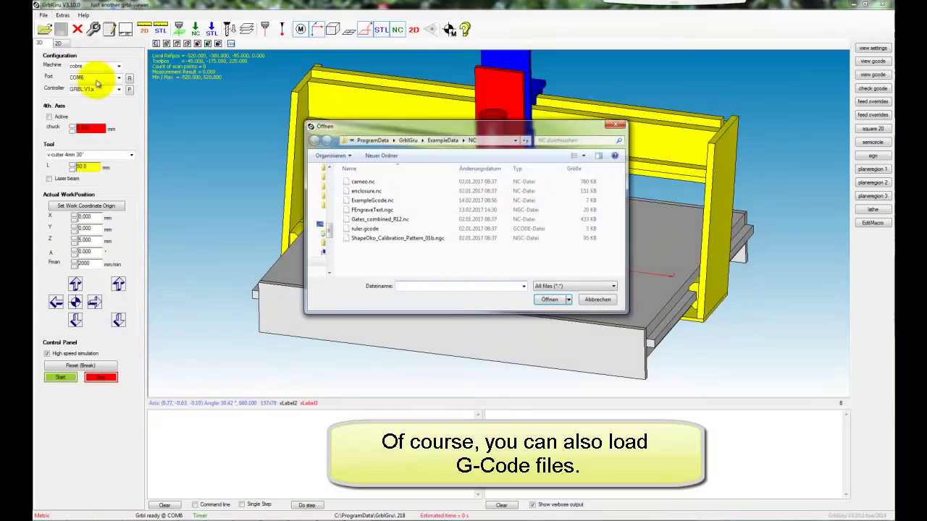
click(375, 201)
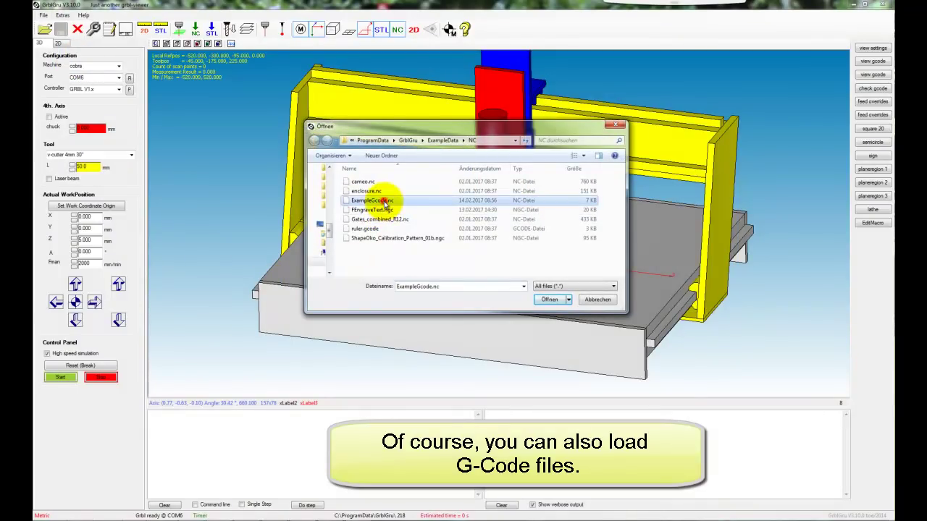
click(548, 300)
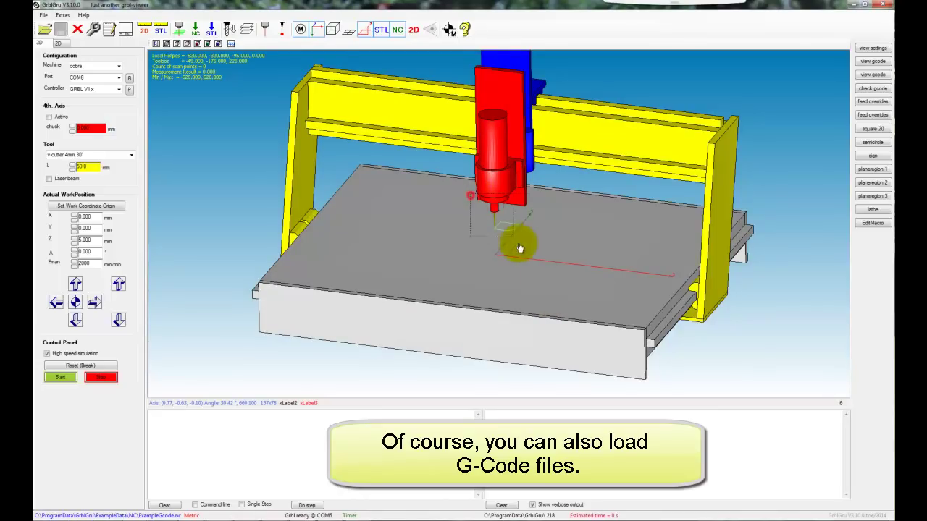
scroll(548, 259, up, 5)
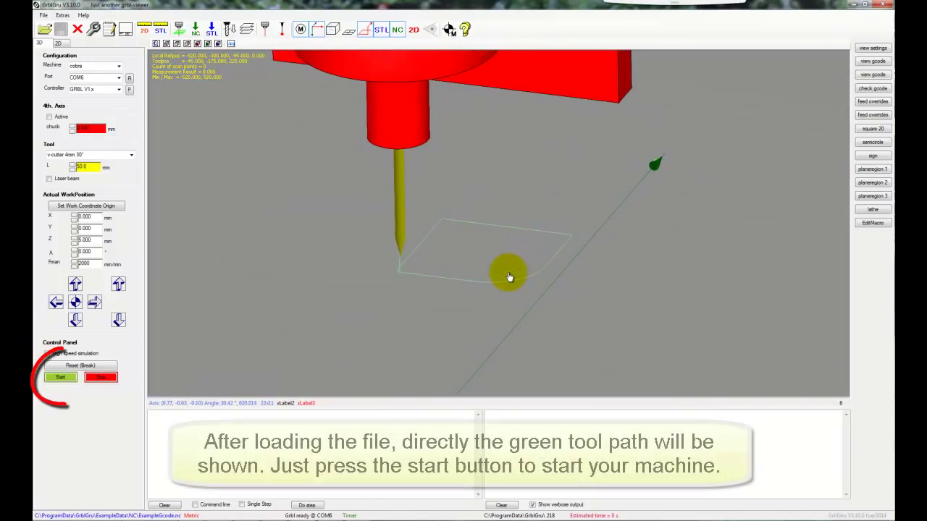
scroll(509, 278, up, 1)
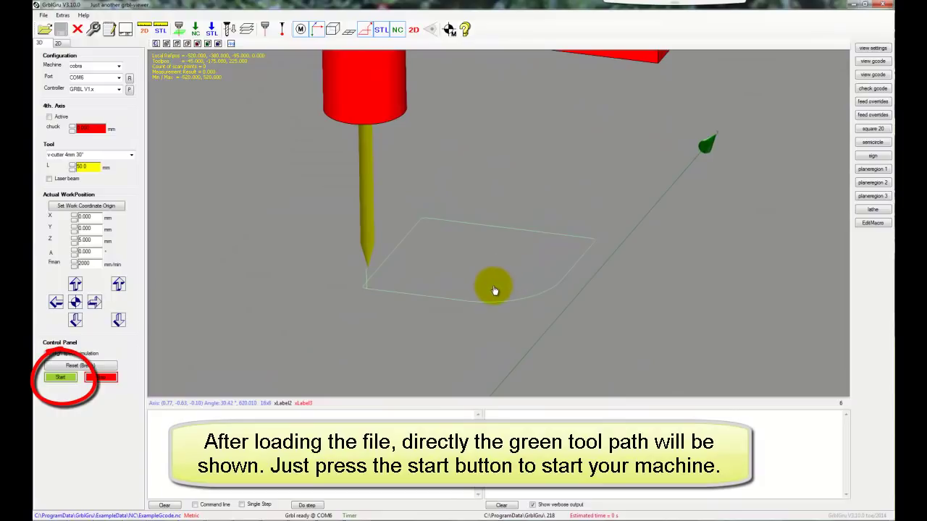